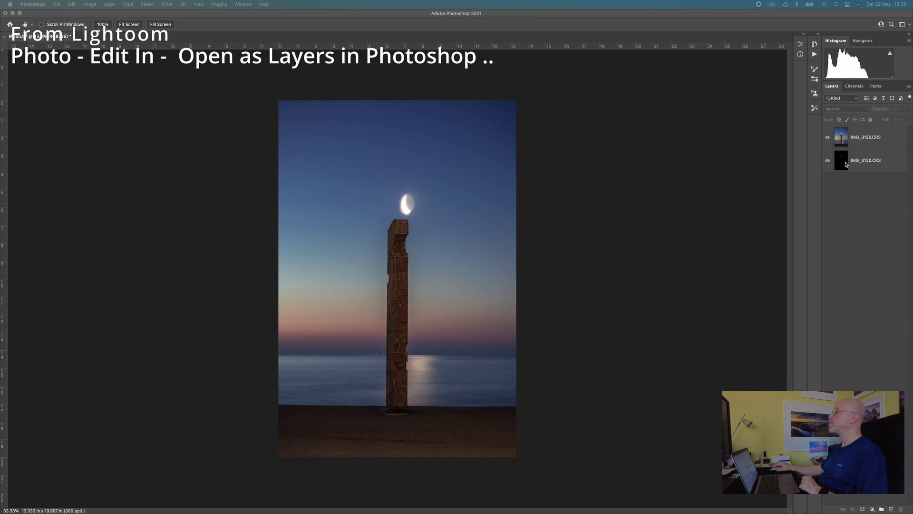
- Move the IMG_3130 moon layer above IMG_3126 and hide it
{"action": "left_click", "coordinate": [849, 186]}
{"action": "left_click_drag", "start_coordinate": [841, 162], "coordinate": [842, 134]}
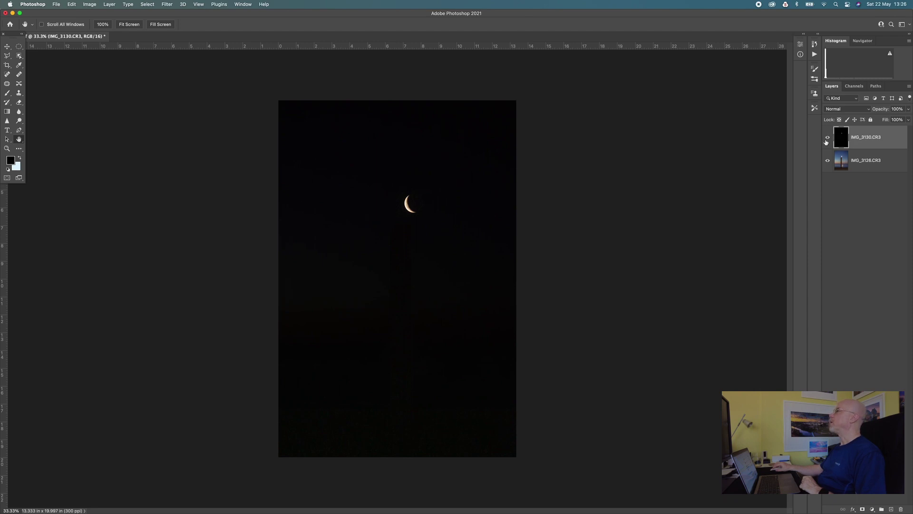
{"action": "left_click", "coordinate": [827, 138]}
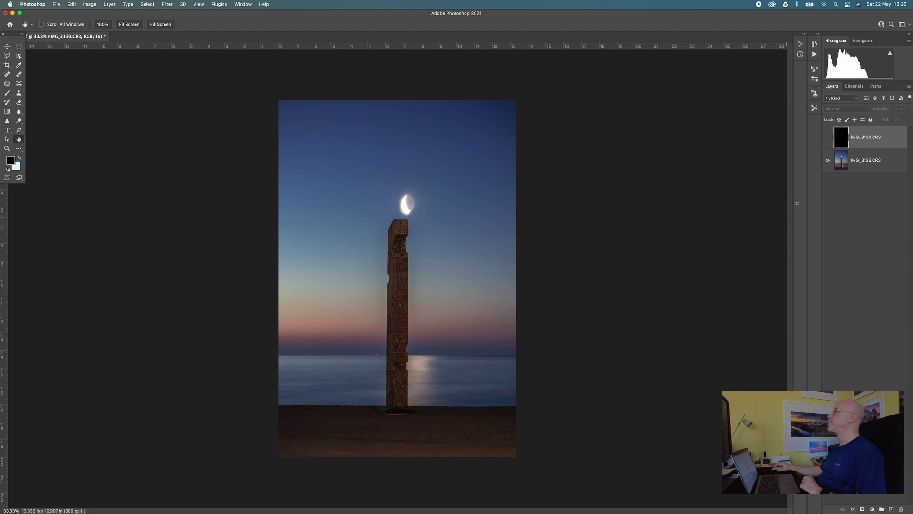
- Duplicate the IMG_3126.CR3 monument layer with Cmd+J
{"action": "left_click", "coordinate": [836, 161]}
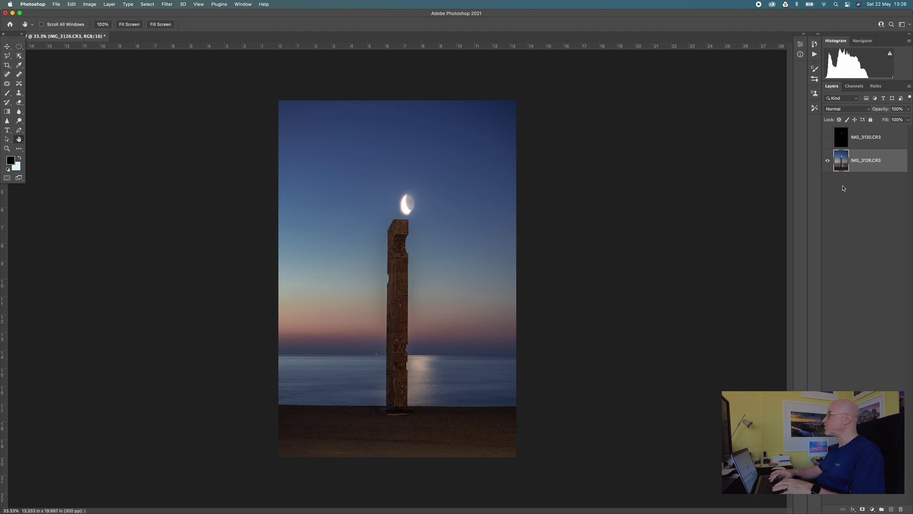
{"action": "key", "text": "super+j"}
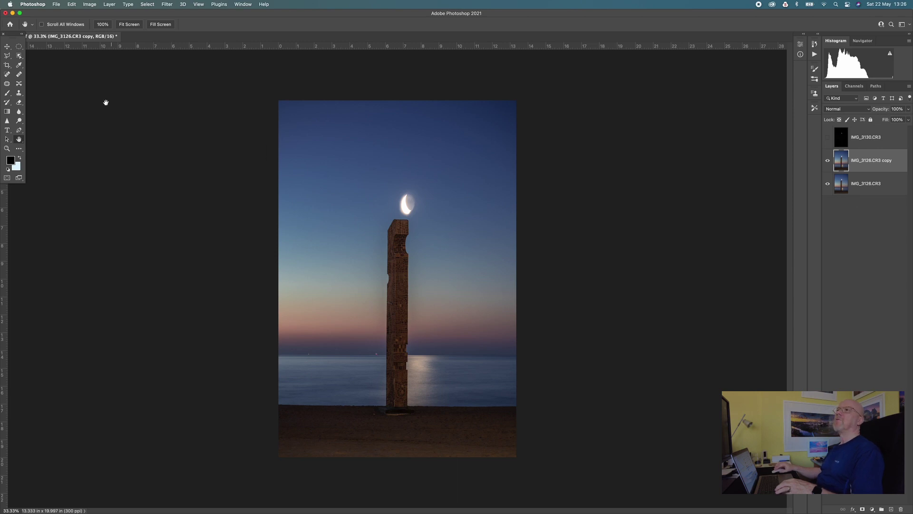
{"action": "left_click", "coordinate": [19, 56]}
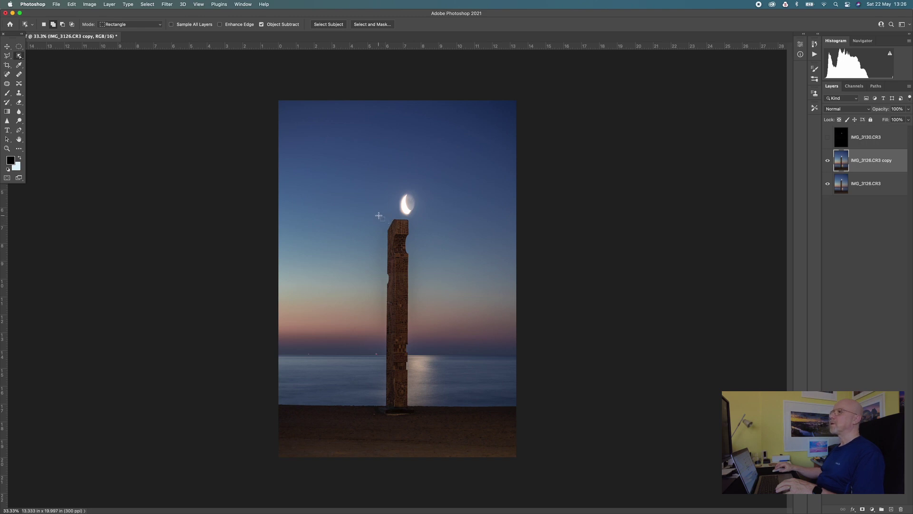
- Outline the monument with Object Selection, then invert so the sky and beach are selected
{"action": "left_click_drag", "start_coordinate": [379, 216], "coordinate": [419, 430]}
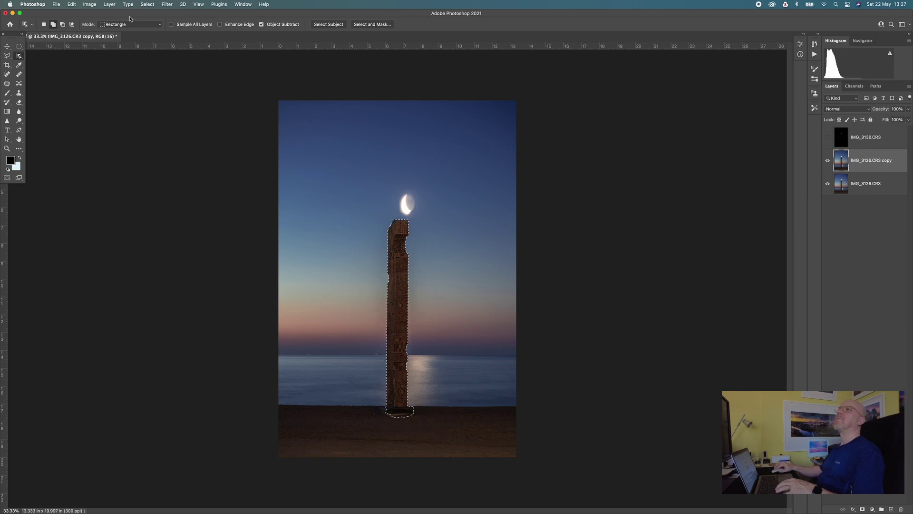
{"action": "left_click", "coordinate": [154, 6]}
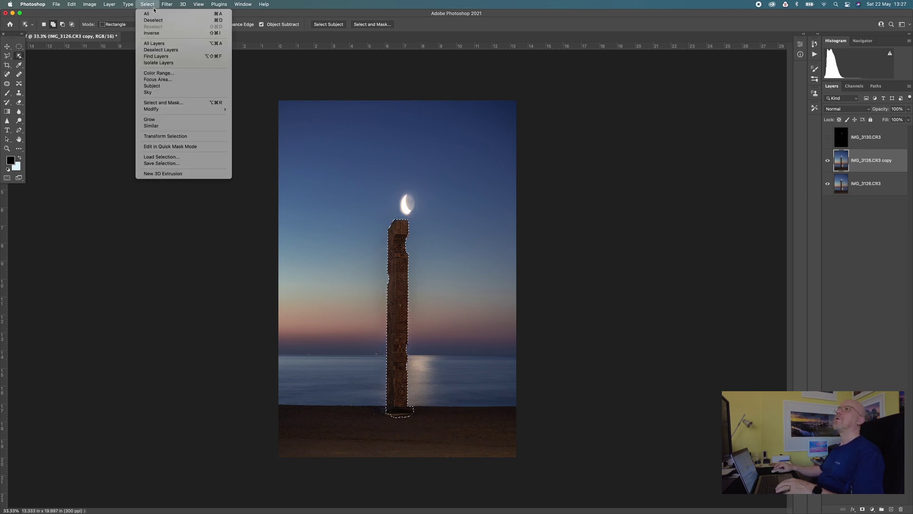
{"action": "left_click", "coordinate": [157, 32]}
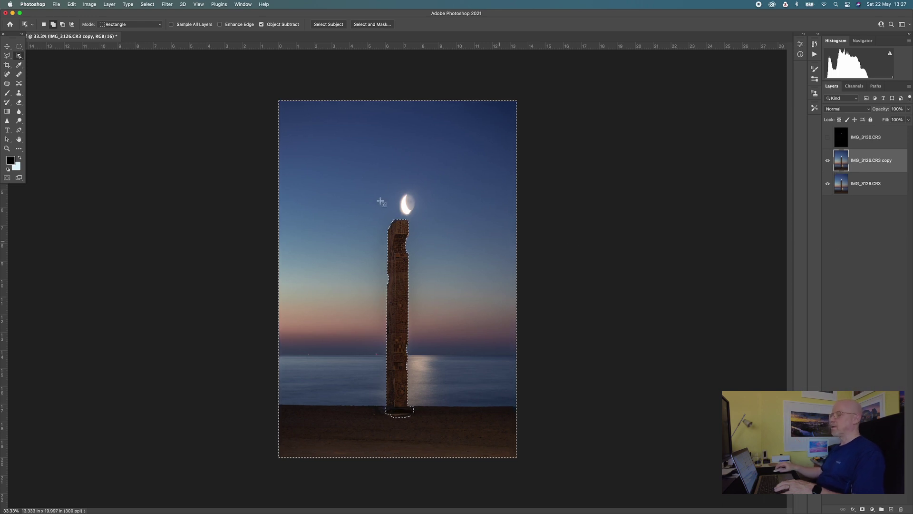
- Clone nearby sky over the crescent moon at 100% Clone Stamp opacity, leaving a faint trace
{"action": "key", "text": "super+plus"}
{"action": "key", "text": "super+plus"}
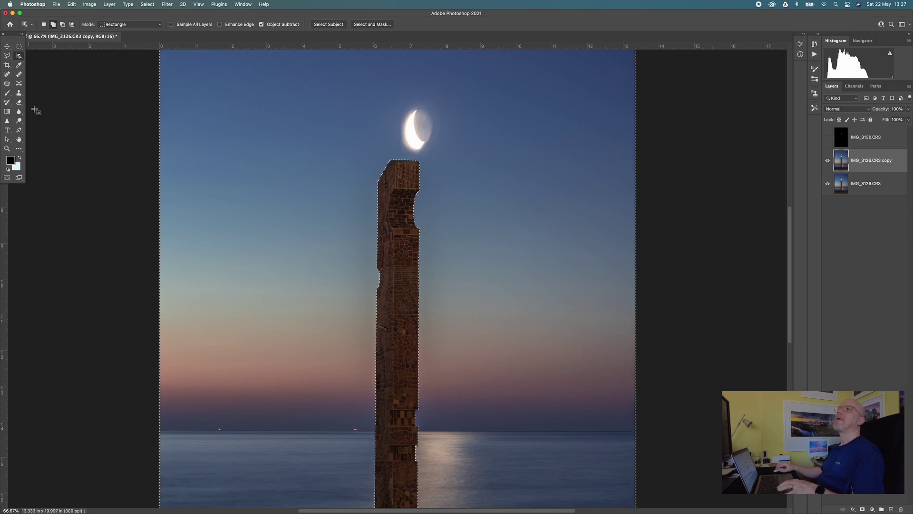
{"action": "left_click", "coordinate": [19, 94]}
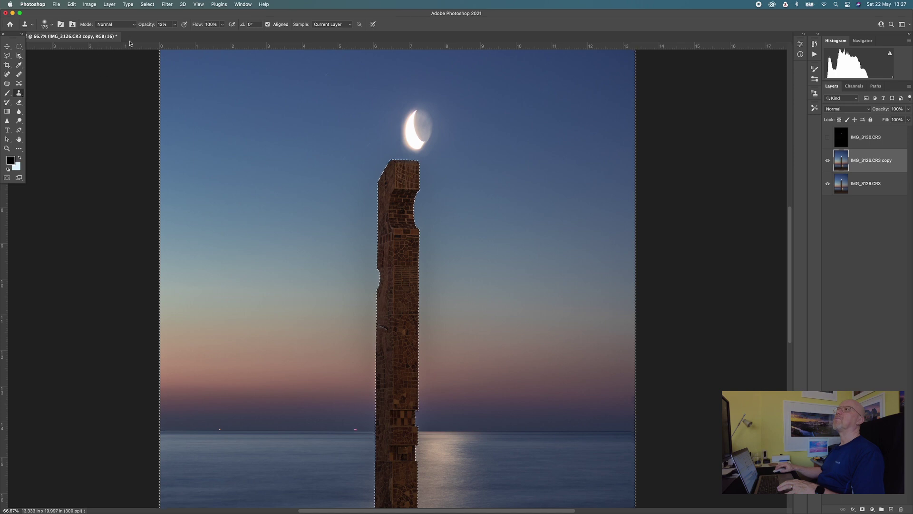
{"action": "left_click_drag", "start_coordinate": [174, 24], "coordinate": [244, 36]}
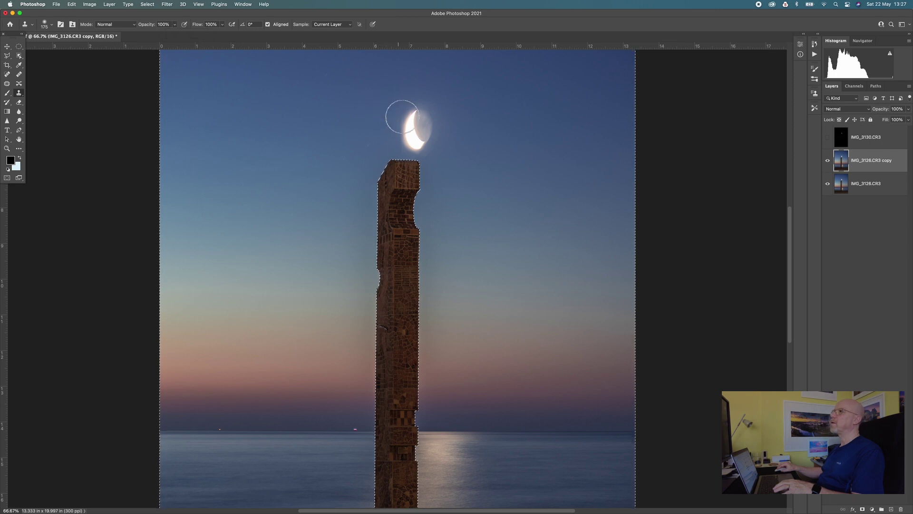
{"action": "left_click_drag", "start_coordinate": [399, 118], "coordinate": [404, 147]}
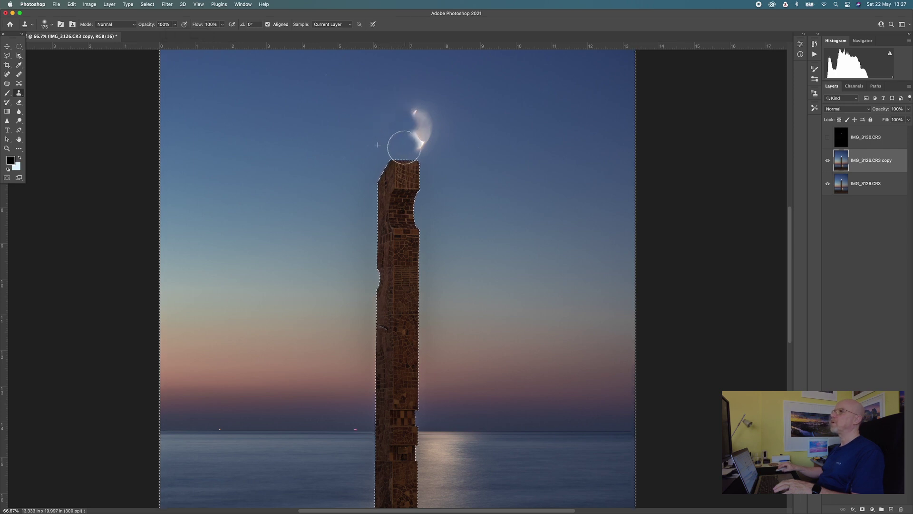
{"action": "left_click", "coordinate": [388, 114], "text": "alt"}
{"action": "left_click_drag", "start_coordinate": [413, 113], "coordinate": [421, 122]}
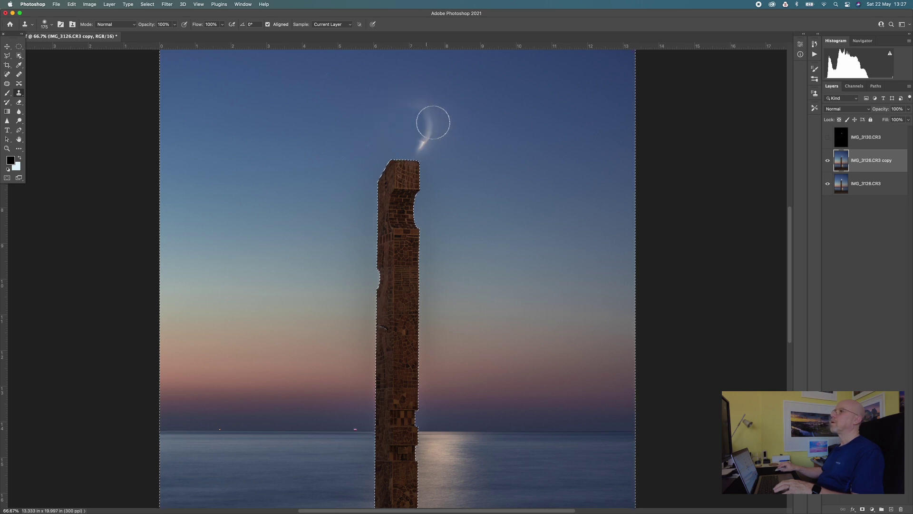
{"action": "left_click_drag", "start_coordinate": [402, 141], "coordinate": [418, 147]}
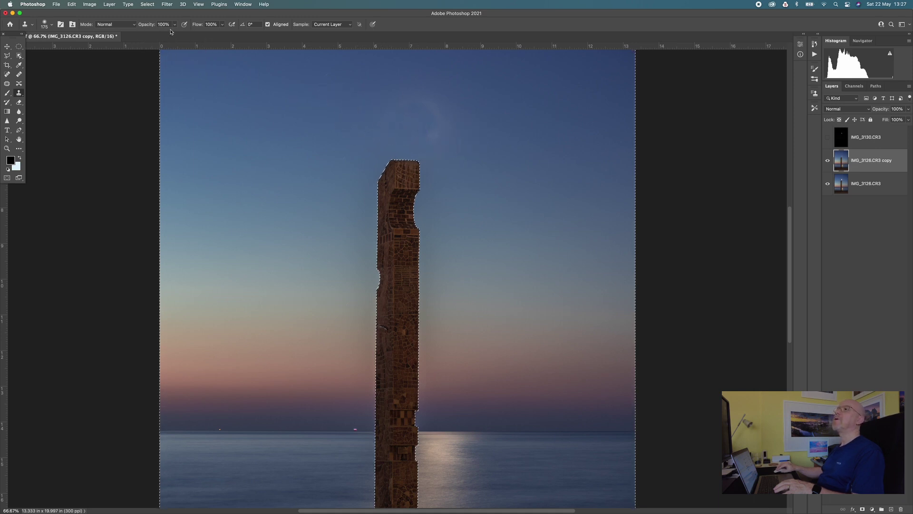
- Lower Clone Stamp opacity to 24% and softly clone sky across the leftover halo
{"action": "left_click_drag", "start_coordinate": [174, 25], "coordinate": [155, 35]}
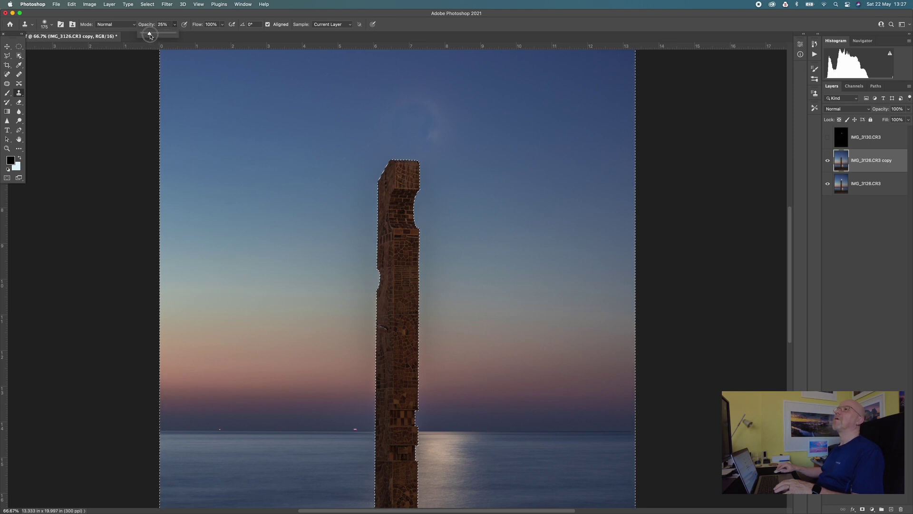
{"action": "left_click_drag", "start_coordinate": [167, 33], "coordinate": [167, 34]}
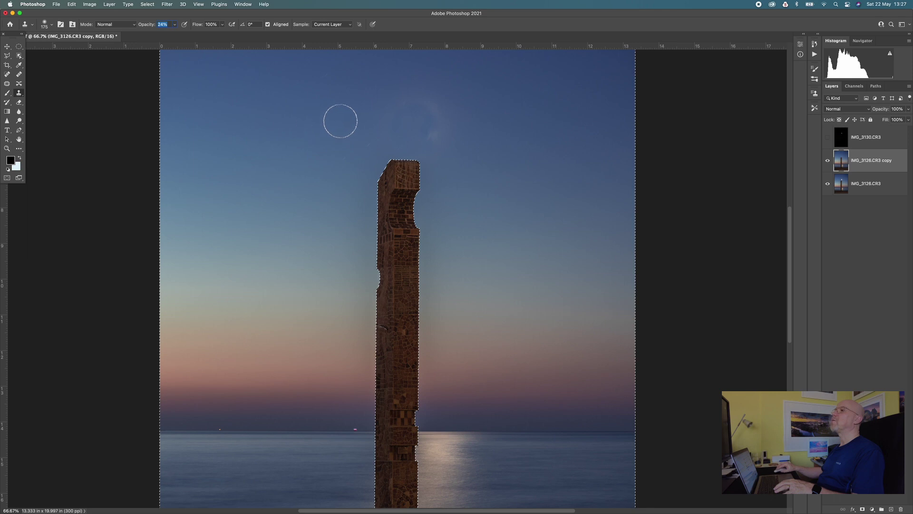
{"action": "key", "text": "Return"}
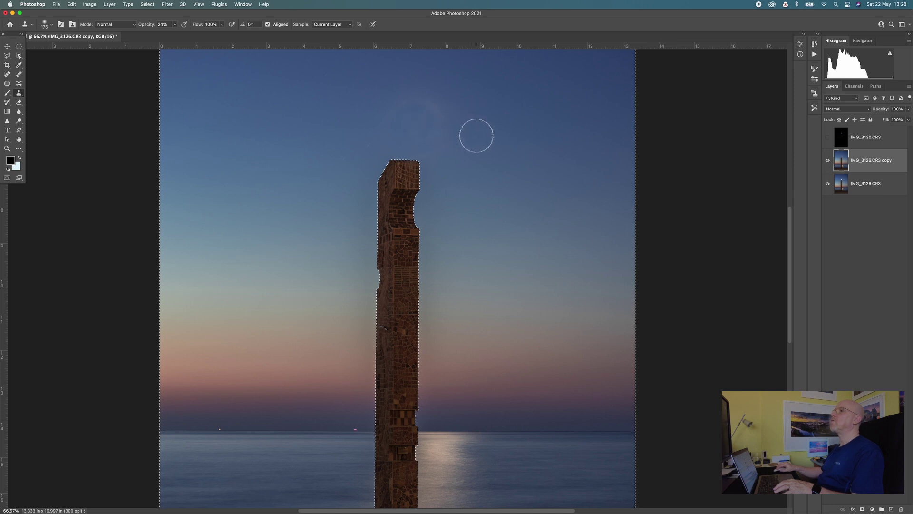
{"action": "mouse_move", "coordinate": [369, 145]}
{"action": "left_mouse_down"}
{"action": "mouse_move", "coordinate": [463, 146]}
{"action": "mouse_move", "coordinate": [468, 158]}
{"action": "left_mouse_up"}
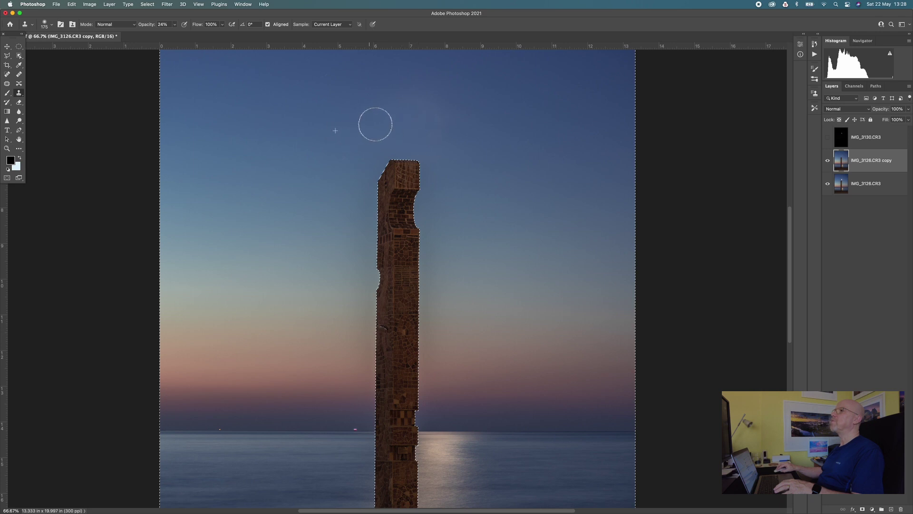
- Drop clone opacity to 11% and blend sampled sky over the halo remnants
{"action": "left_click", "coordinate": [174, 25]}
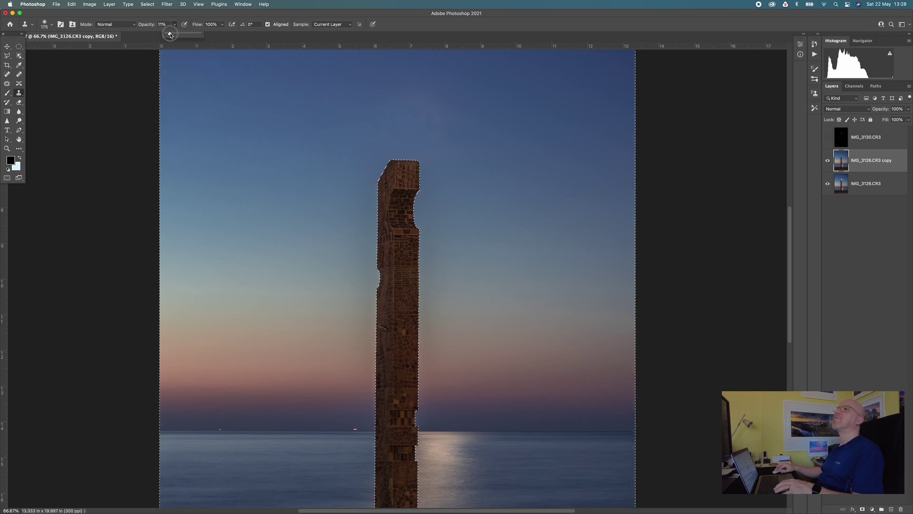
{"action": "left_click_drag", "start_coordinate": [170, 35], "coordinate": [171, 34]}
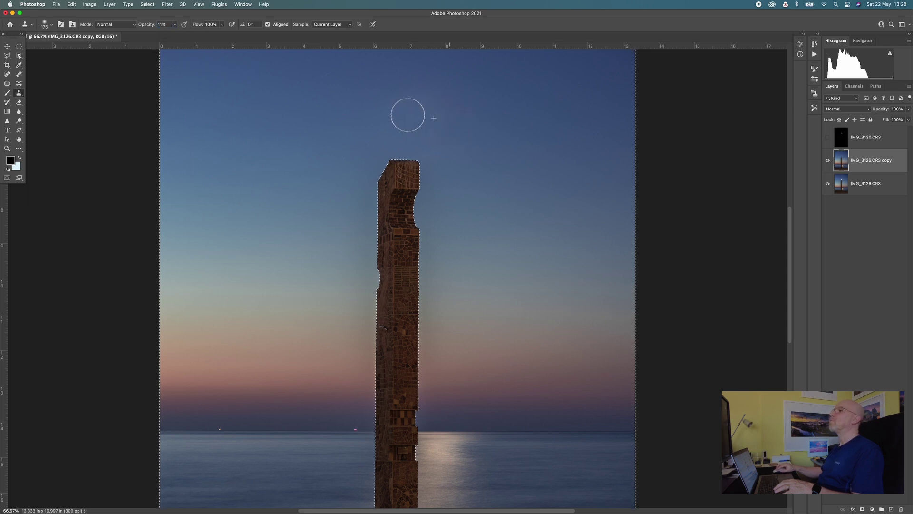
{"action": "left_click", "coordinate": [468, 141], "text": "alt"}
{"action": "mouse_move", "coordinate": [437, 138]}
{"action": "left_mouse_down"}
{"action": "mouse_move", "coordinate": [408, 124]}
{"action": "mouse_move", "coordinate": [483, 141]}
{"action": "mouse_move", "coordinate": [426, 126]}
{"action": "mouse_move", "coordinate": [410, 109]}
{"action": "mouse_move", "coordinate": [424, 99]}
{"action": "mouse_move", "coordinate": [402, 108]}
{"action": "mouse_move", "coordinate": [423, 122]}
{"action": "mouse_move", "coordinate": [352, 142]}
{"action": "left_mouse_up"}
{"action": "left_click", "coordinate": [475, 143], "text": "alt"}
{"action": "left_click", "coordinate": [352, 142]}
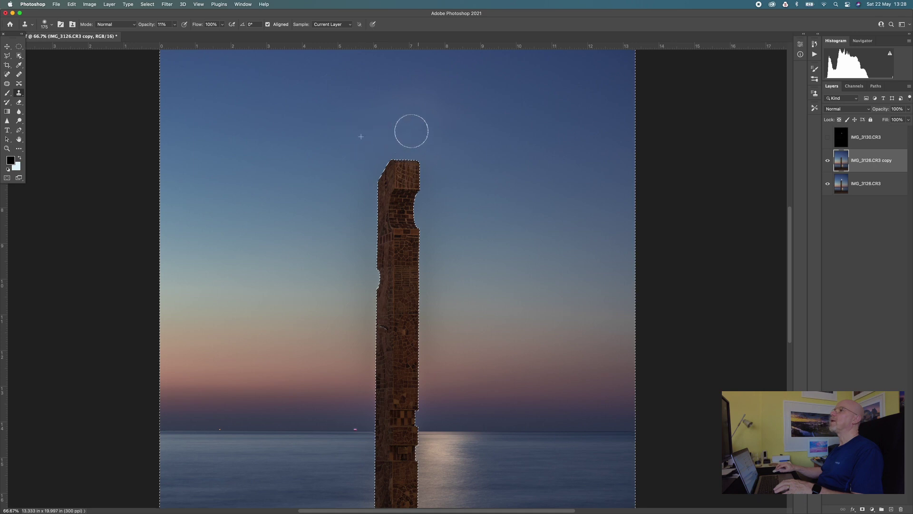
- Resample clean sky repeatedly to even out the tones above the column top
{"action": "mouse_move", "coordinate": [432, 90]}
{"action": "left_mouse_down"}
{"action": "mouse_move", "coordinate": [402, 90]}
{"action": "mouse_move", "coordinate": [390, 106]}
{"action": "mouse_move", "coordinate": [448, 100]}
{"action": "mouse_move", "coordinate": [398, 106]}
{"action": "mouse_move", "coordinate": [460, 140]}
{"action": "mouse_move", "coordinate": [463, 171]}
{"action": "left_mouse_up"}
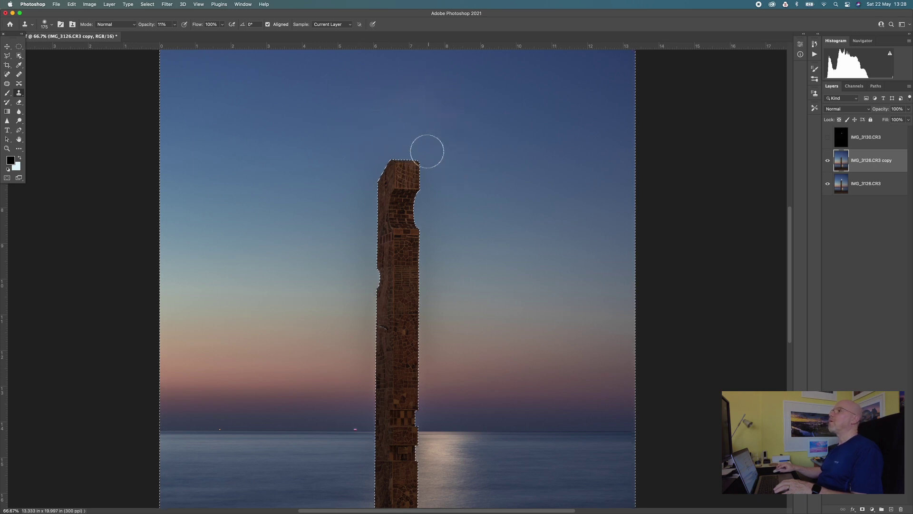
{"action": "mouse_move", "coordinate": [444, 108]}
{"action": "left_mouse_down"}
{"action": "mouse_move", "coordinate": [402, 108]}
{"action": "mouse_move", "coordinate": [449, 100]}
{"action": "mouse_move", "coordinate": [492, 147]}
{"action": "mouse_move", "coordinate": [489, 123]}
{"action": "left_mouse_up"}
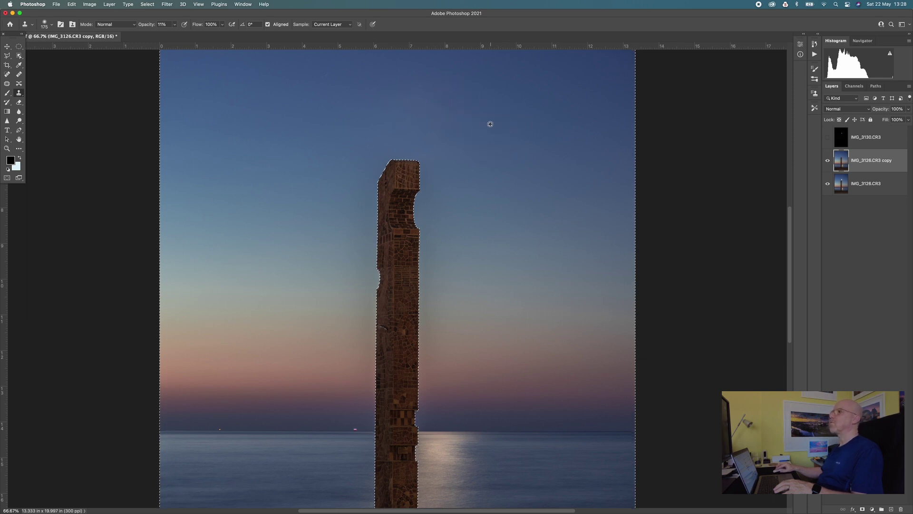
{"action": "left_click_drag", "start_coordinate": [438, 110], "coordinate": [404, 102]}
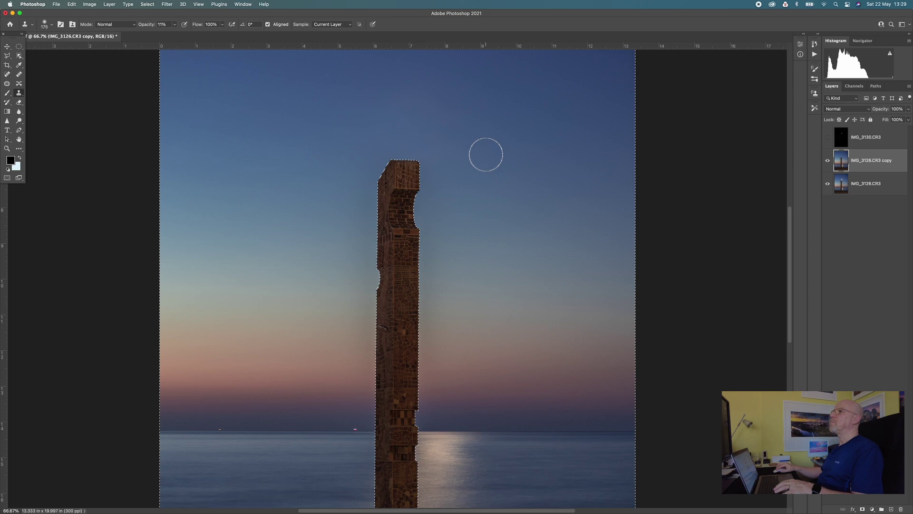
{"action": "left_click", "coordinate": [468, 116], "text": "alt"}
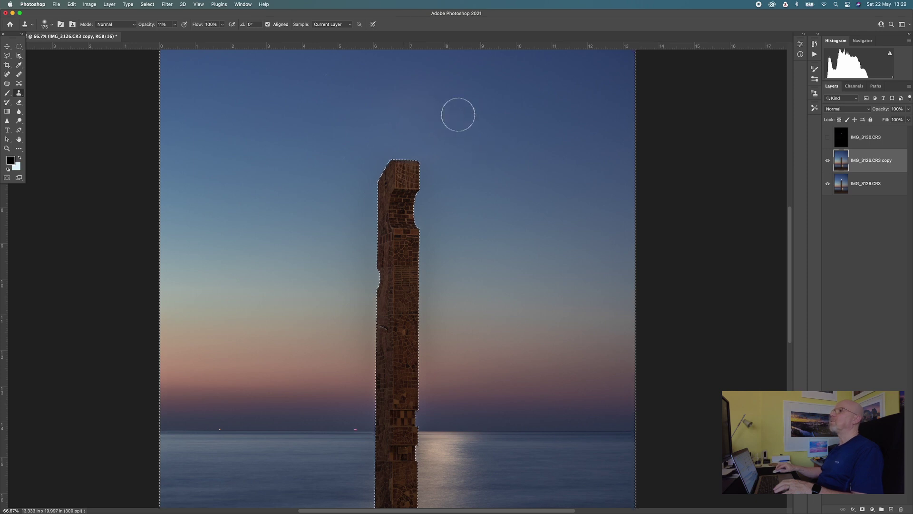
{"action": "mouse_move", "coordinate": [387, 102]}
{"action": "left_mouse_down"}
{"action": "mouse_move", "coordinate": [408, 108]}
{"action": "mouse_move", "coordinate": [386, 123]}
{"action": "mouse_move", "coordinate": [332, 122]}
{"action": "left_mouse_up"}
{"action": "left_click", "coordinate": [366, 130], "text": "alt"}
{"action": "mouse_move", "coordinate": [411, 137]}
{"action": "left_mouse_down"}
{"action": "mouse_move", "coordinate": [360, 136]}
{"action": "mouse_move", "coordinate": [463, 147]}
{"action": "mouse_move", "coordinate": [453, 149]}
{"action": "mouse_move", "coordinate": [465, 133]}
{"action": "mouse_move", "coordinate": [430, 112]}
{"action": "mouse_move", "coordinate": [489, 129]}
{"action": "mouse_move", "coordinate": [518, 160]}
{"action": "left_mouse_up"}
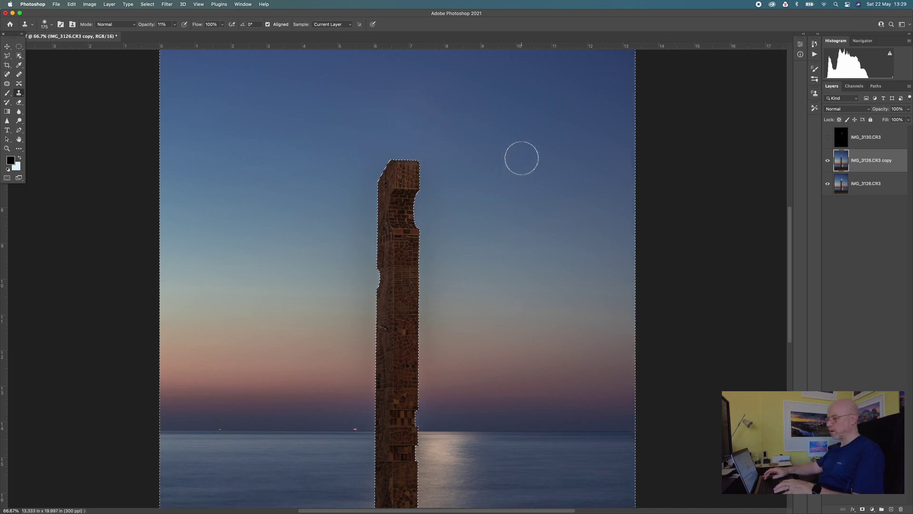
{"action": "scroll", "coordinate": [521, 161], "scroll_direction": "down", "scroll_amount": 3}
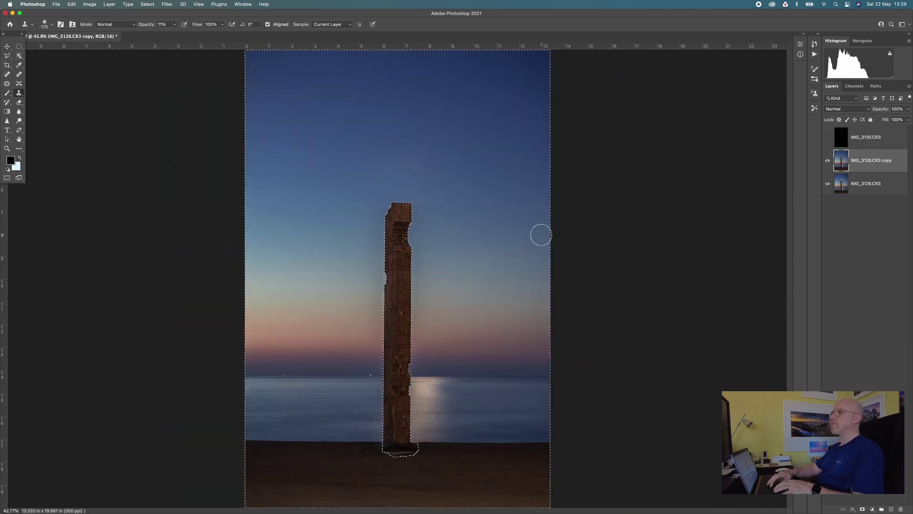
- Deselect and make the IMG_3130.CR3 moon layer visible and active
{"action": "key", "text": "super+d"}
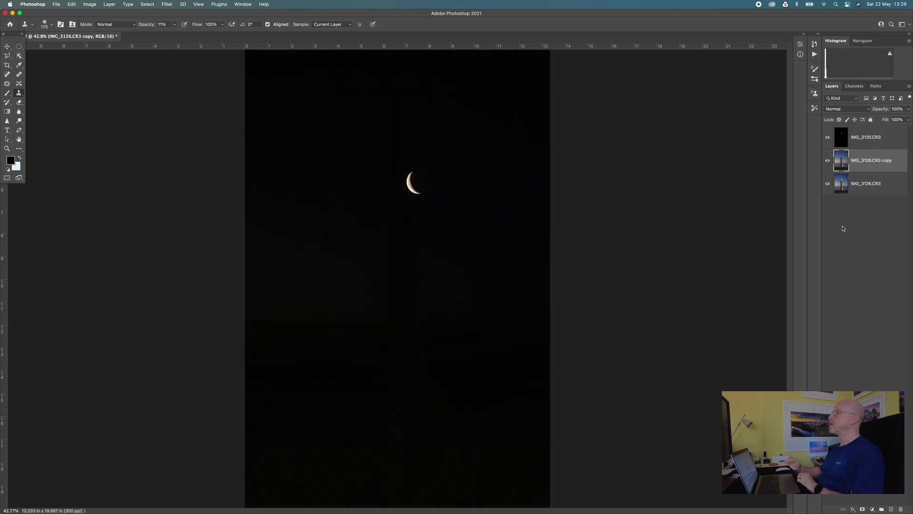
{"action": "left_click", "coordinate": [845, 138]}
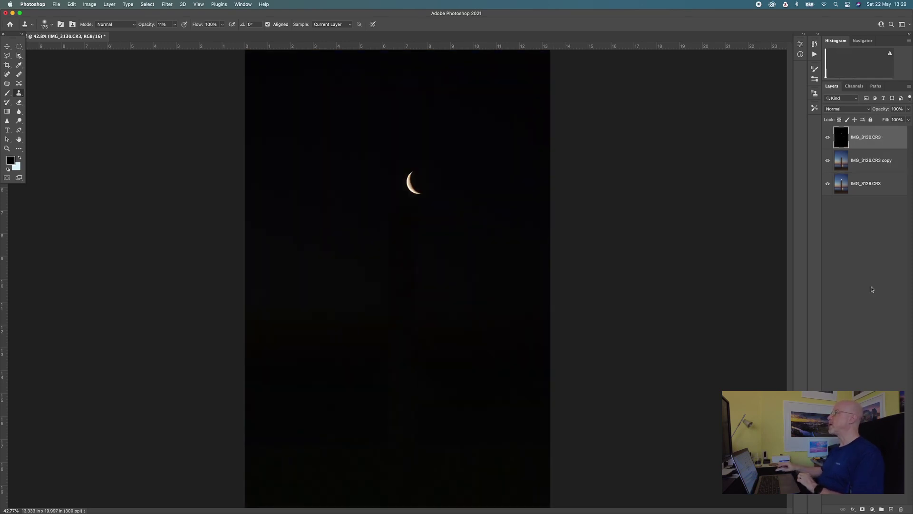
{"action": "left_click", "coordinate": [813, 55]}
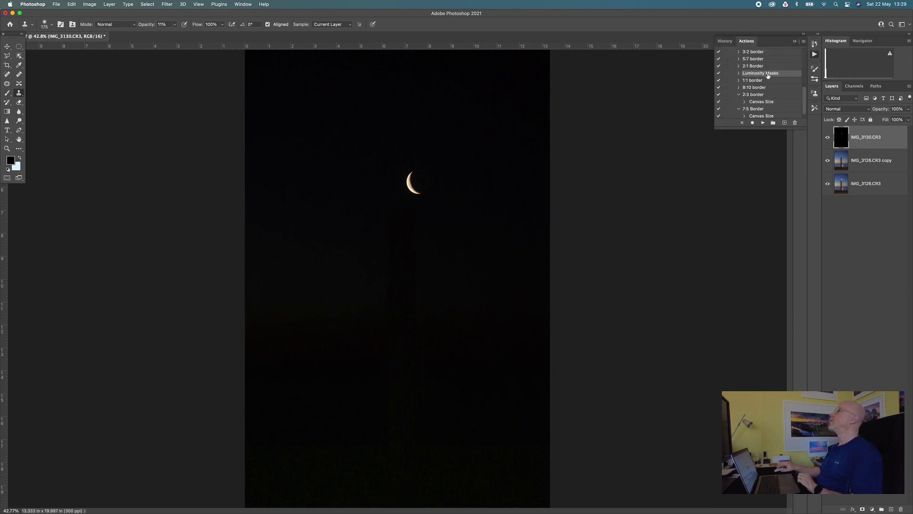
{"action": "scroll", "coordinate": [768, 76], "scroll_direction": "down", "scroll_amount": 1}
{"action": "scroll", "coordinate": [768, 78], "scroll_direction": "up", "scroll_amount": 5}
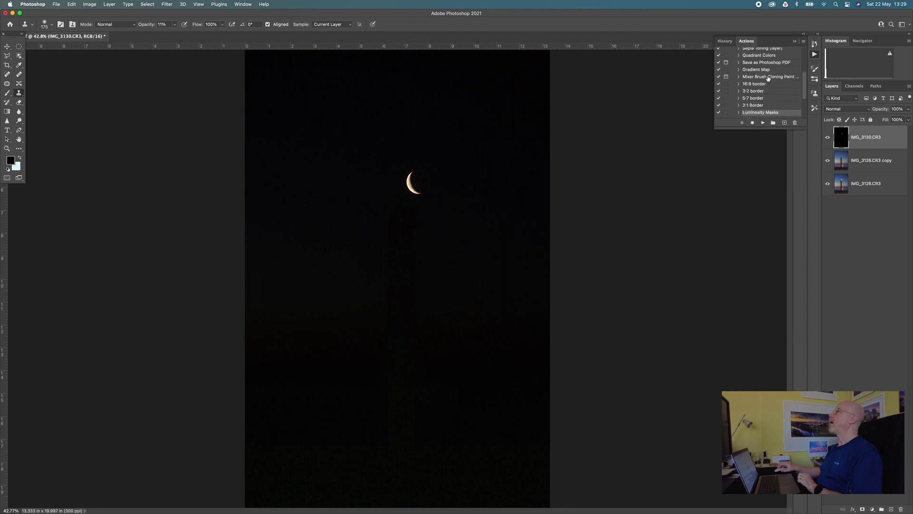
{"action": "scroll", "coordinate": [770, 79], "scroll_direction": "down", "scroll_amount": 2}
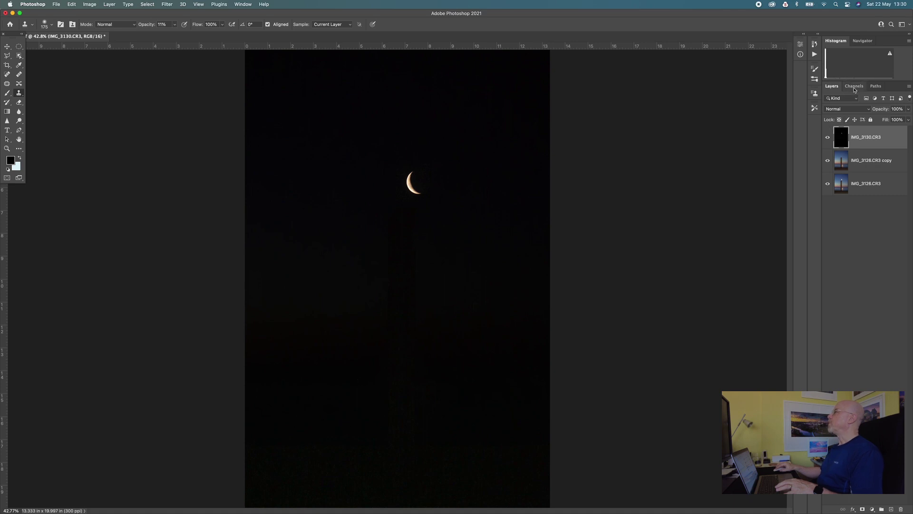
{"action": "left_click", "coordinate": [854, 87]}
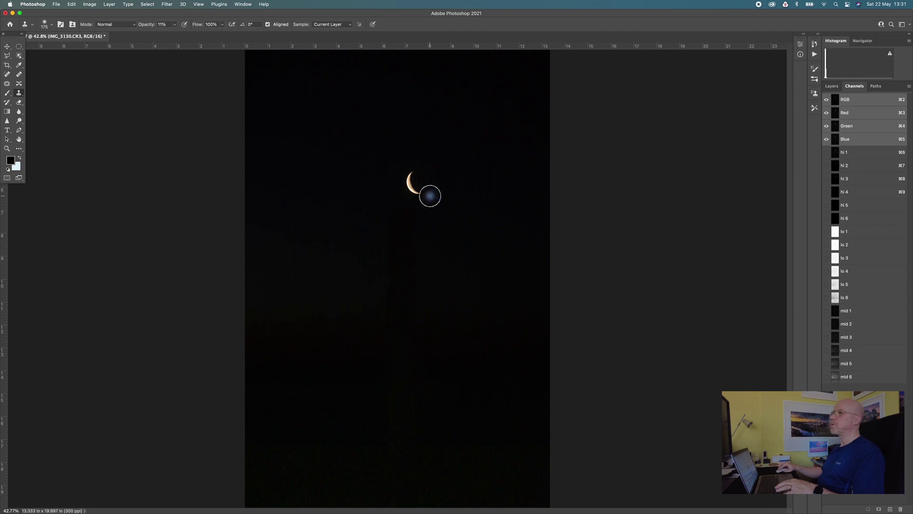
- Preview the hi 1 and hi 2 luminosity masks on the moon at 100%, then return to RGB
{"action": "left_click", "coordinate": [834, 152]}
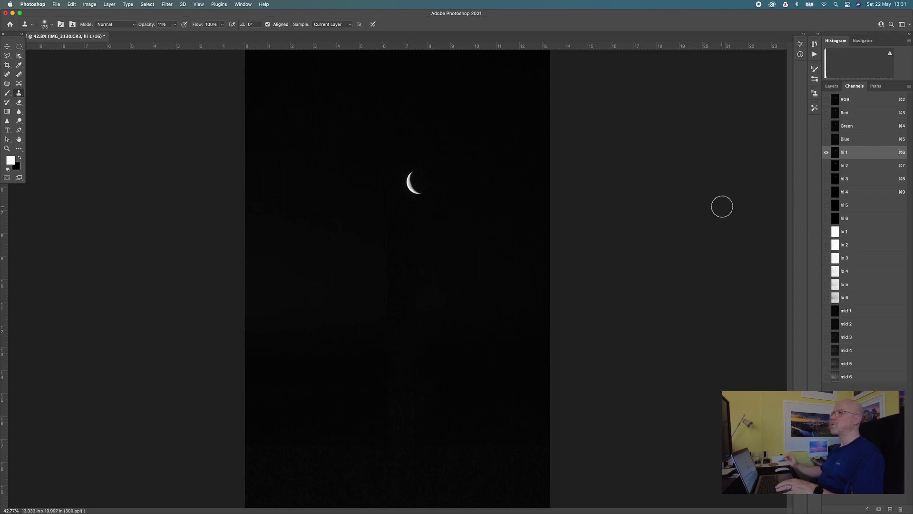
{"action": "key", "text": "super+1"}
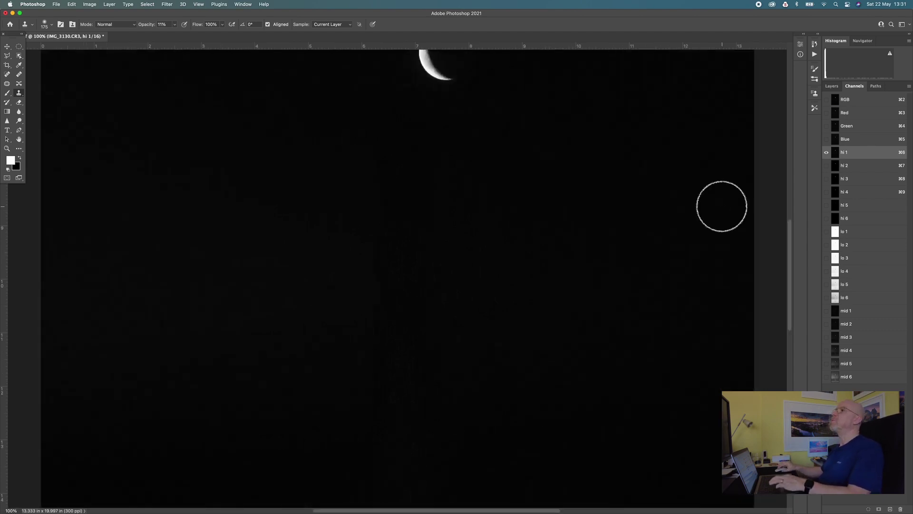
{"action": "left_click_drag", "start_coordinate": [591, 176], "coordinate": [583, 231]}
{"action": "left_click_drag", "start_coordinate": [579, 195], "coordinate": [577, 212]}
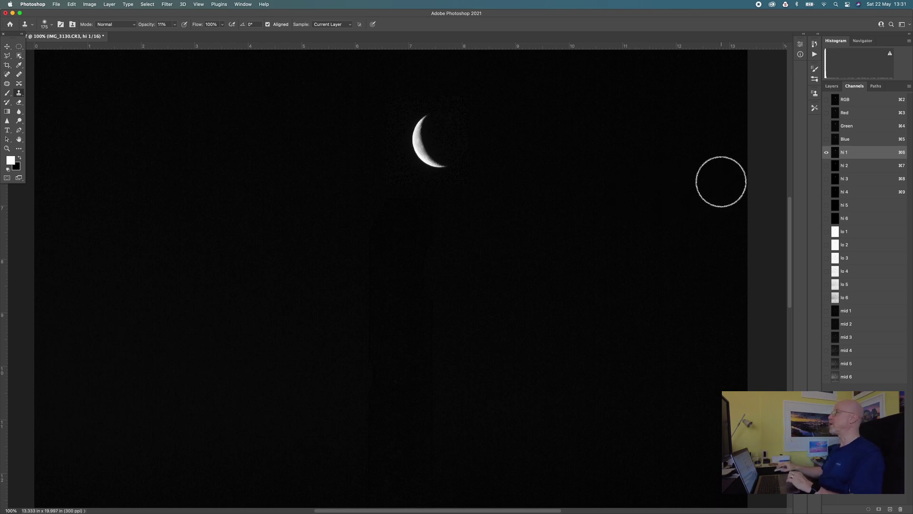
{"action": "left_click", "coordinate": [834, 166]}
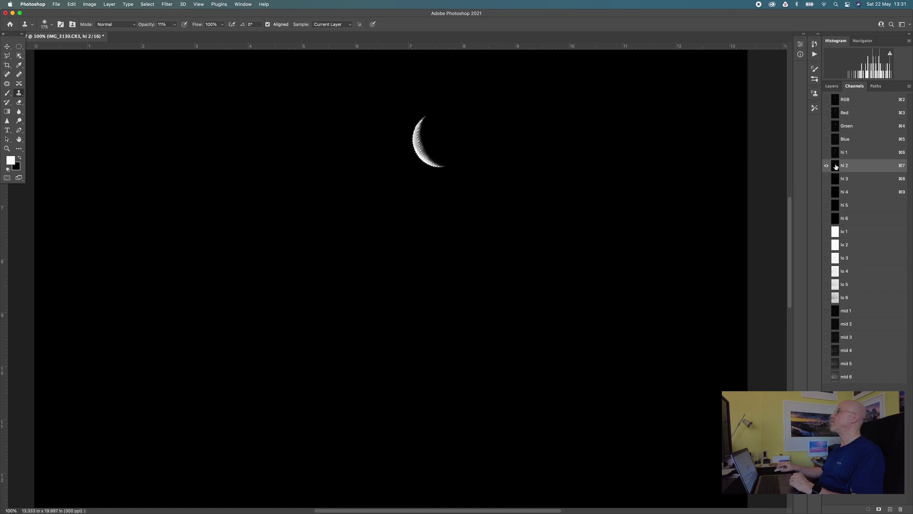
{"action": "left_click", "coordinate": [833, 100]}
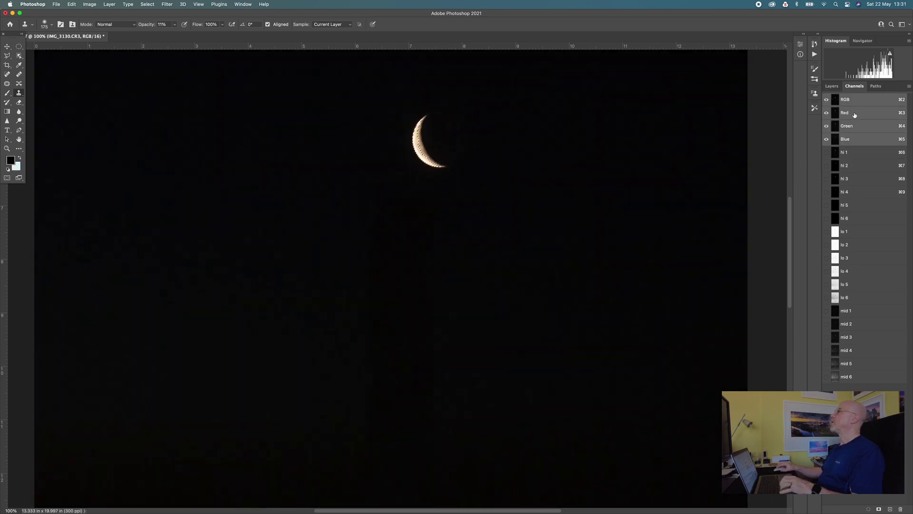
- Add a layer mask to IMG_3130.CR3 so only the crescent shows, and fit the image
{"action": "left_click", "coordinate": [831, 86]}
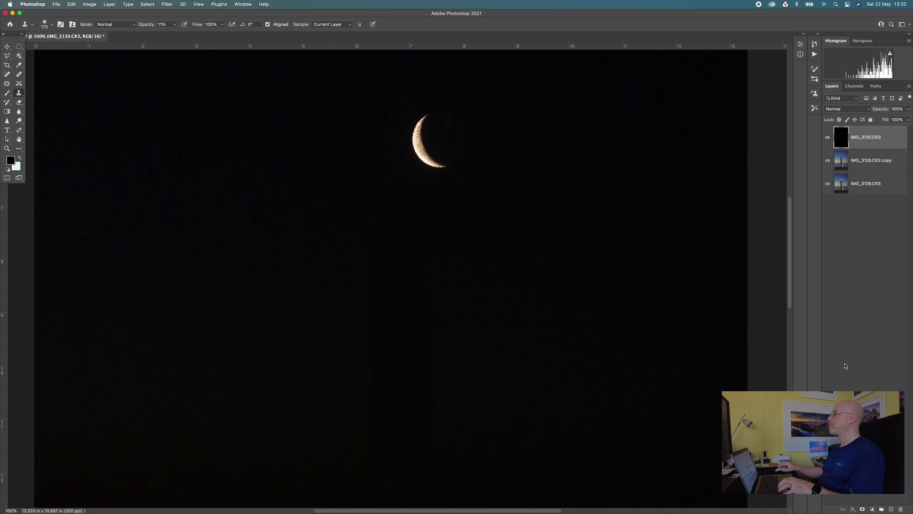
{"action": "left_click", "coordinate": [862, 509], "text": "alt"}
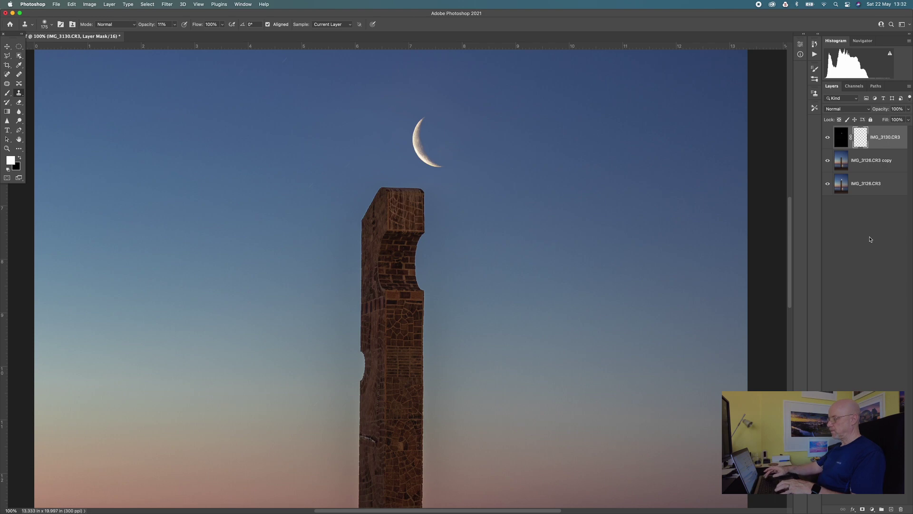
{"action": "key", "text": "super+0"}
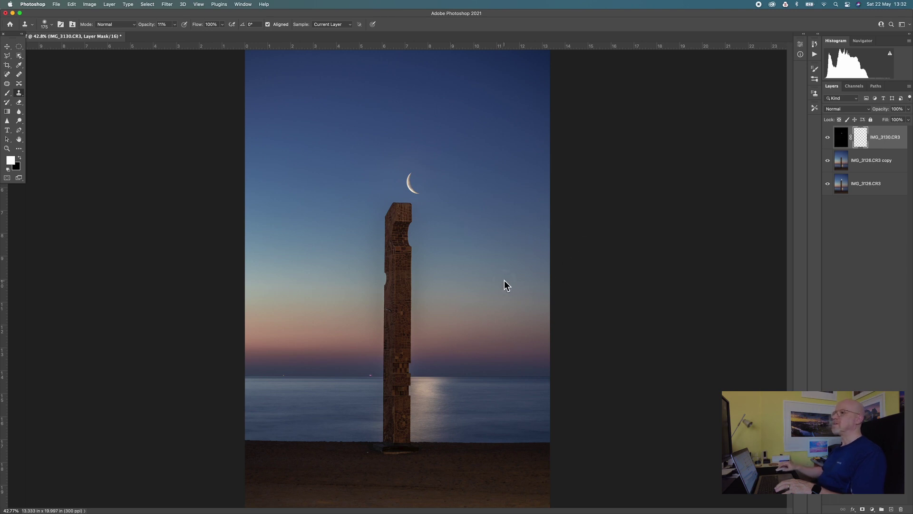
{"action": "left_click", "coordinate": [8, 75]}
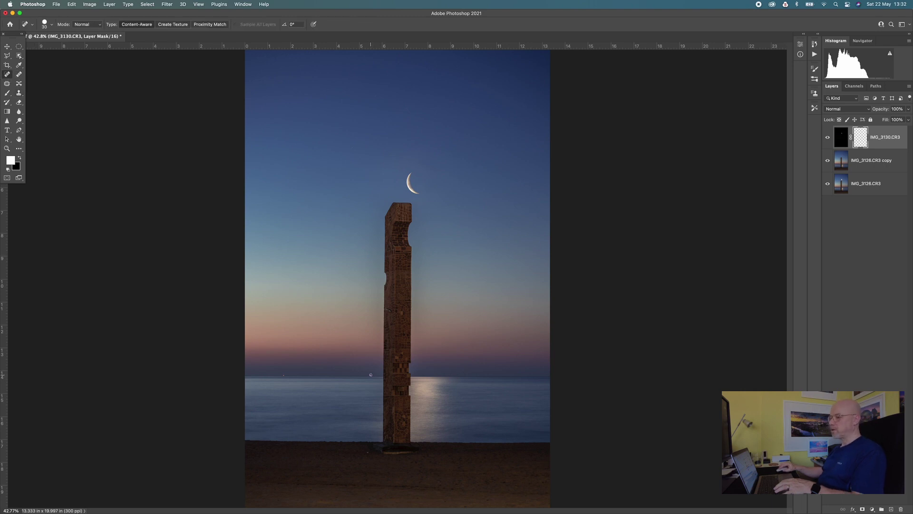
- Heal away the red-and-white boat light on the horizon on the IMG_3126.CR3 copy layer
{"action": "key", "text": "super+1"}
{"action": "left_click_drag", "start_coordinate": [403, 315], "coordinate": [403, 307]}
{"action": "scroll", "coordinate": [403, 307], "scroll_direction": "down", "scroll_amount": 10}
{"action": "scroll", "coordinate": [404, 307], "scroll_direction": "left", "scroll_amount": 6}
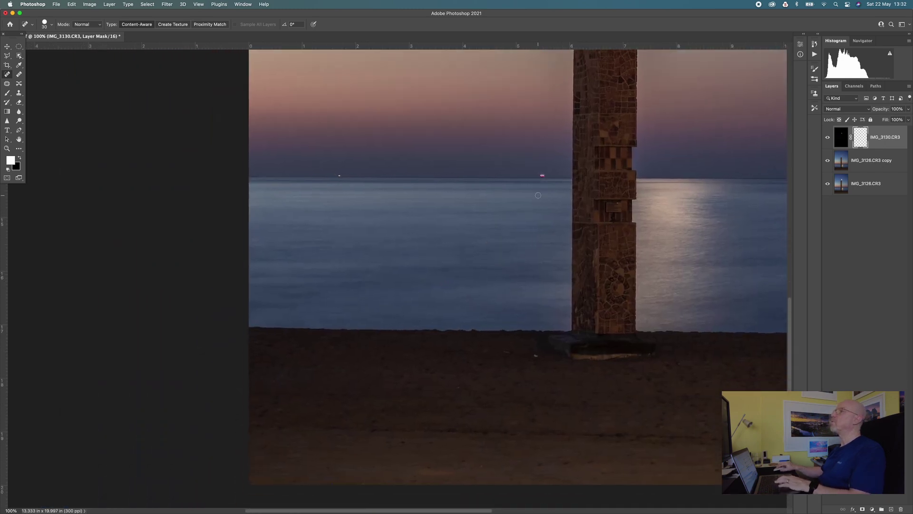
{"action": "left_click", "coordinate": [540, 175]}
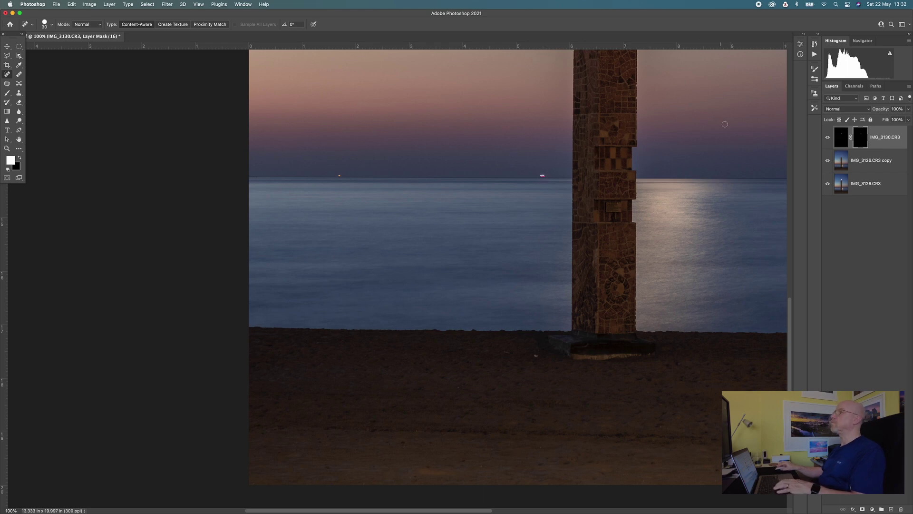
{"action": "left_click", "coordinate": [840, 165]}
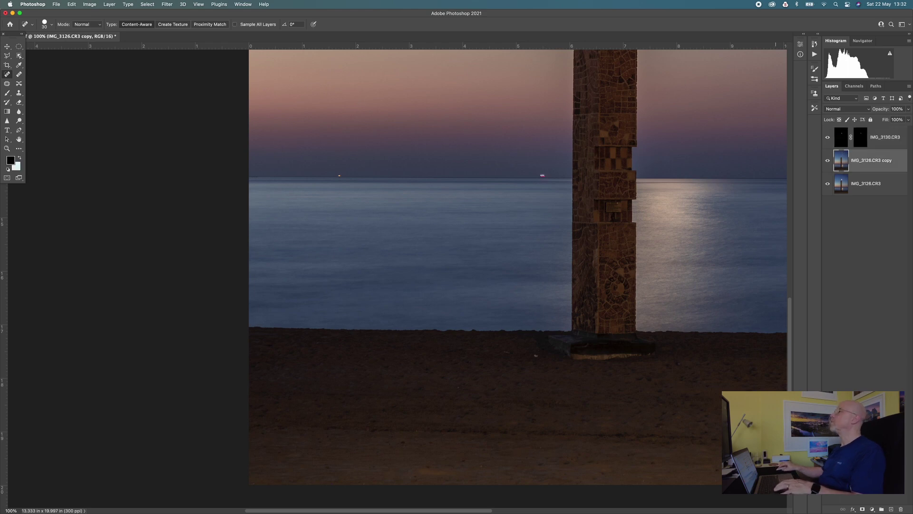
{"action": "left_click", "coordinate": [543, 175]}
{"action": "key", "text": "super+0"}
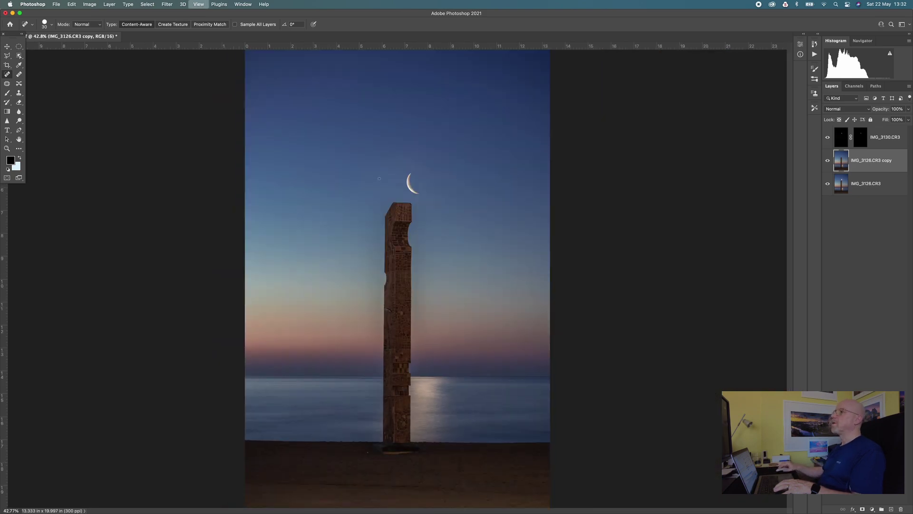
{"action": "left_click", "coordinate": [841, 138]}
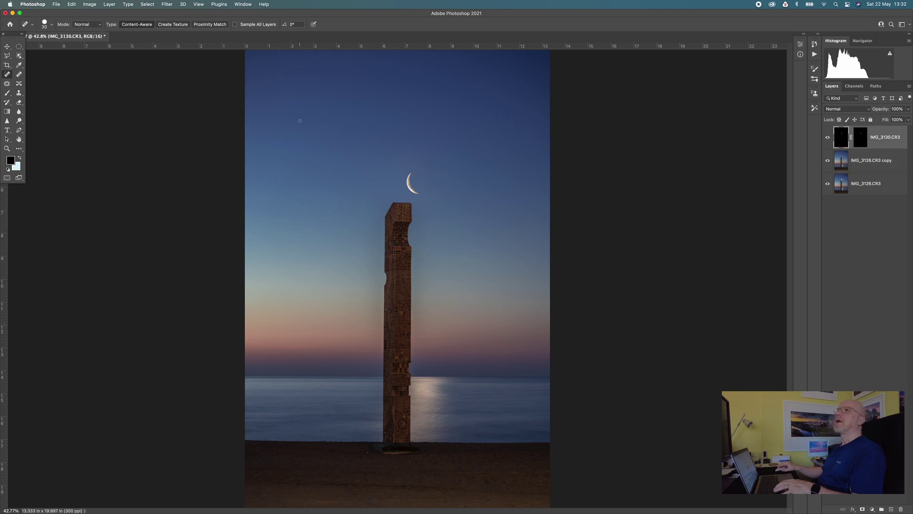
{"action": "left_click", "coordinate": [6, 66]}
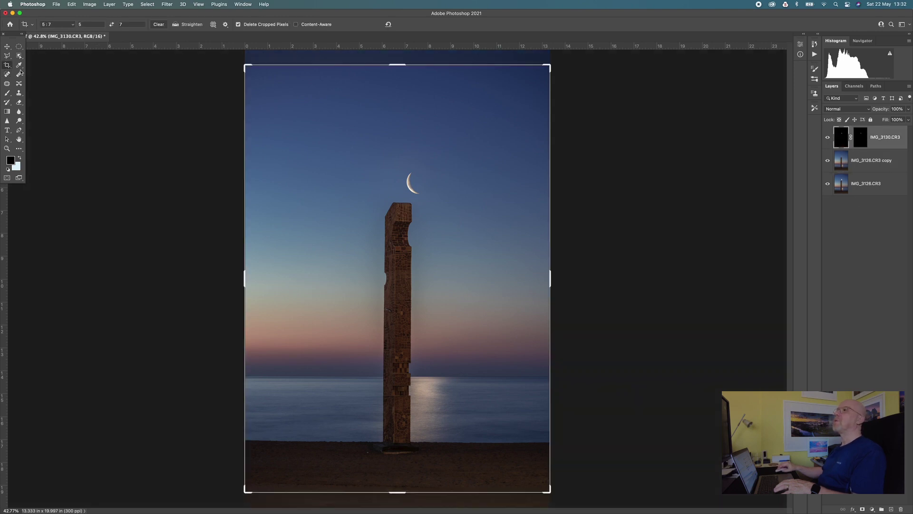
- Commit a 5:7 crop of 13.333 × 18.667 in, keeping monument and moon centred
{"action": "left_click", "coordinate": [361, 191]}
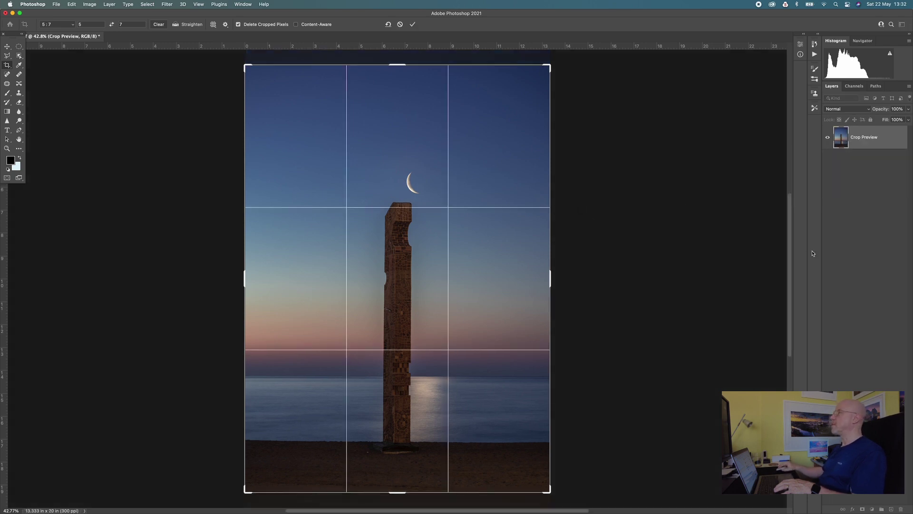
{"action": "key", "text": "Return"}
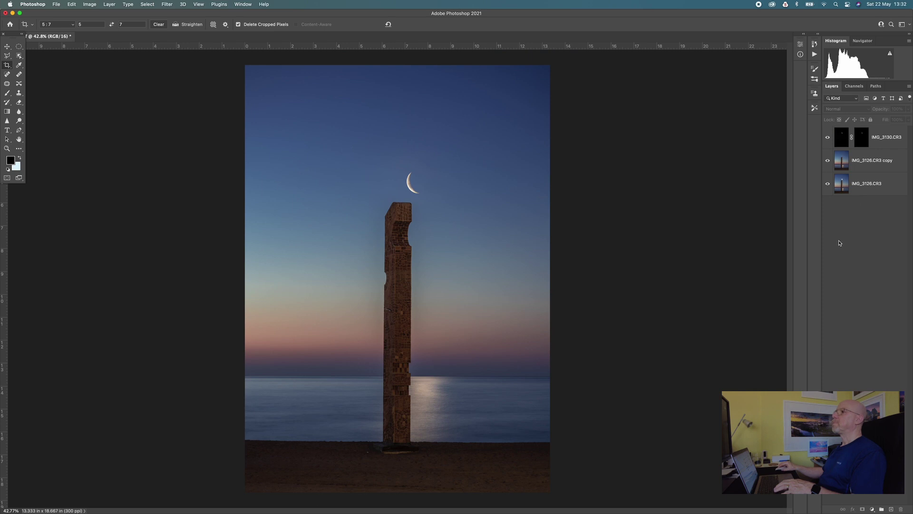
{"action": "left_click", "coordinate": [845, 161]}
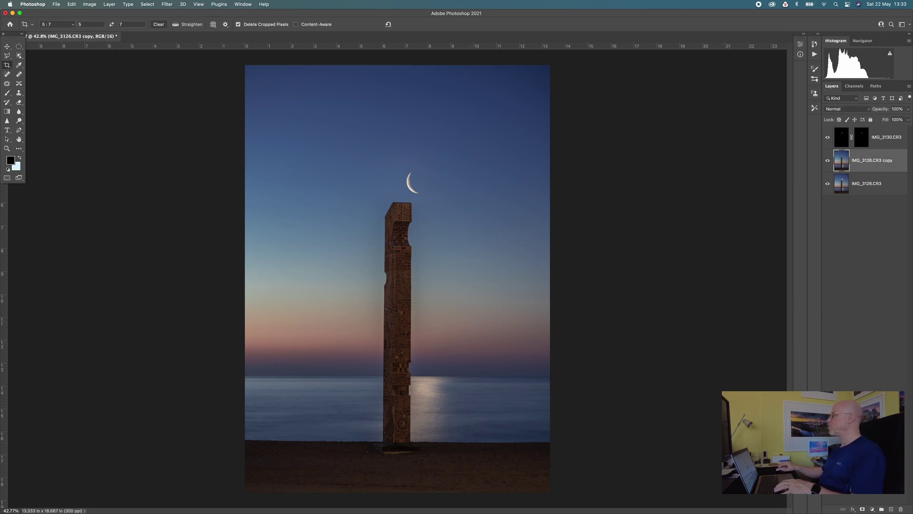
- Add a Curves adjustment layer above the seascape copy and sample the pillar's tone with the targeted adjustment tool
{"action": "left_click", "coordinate": [872, 509]}
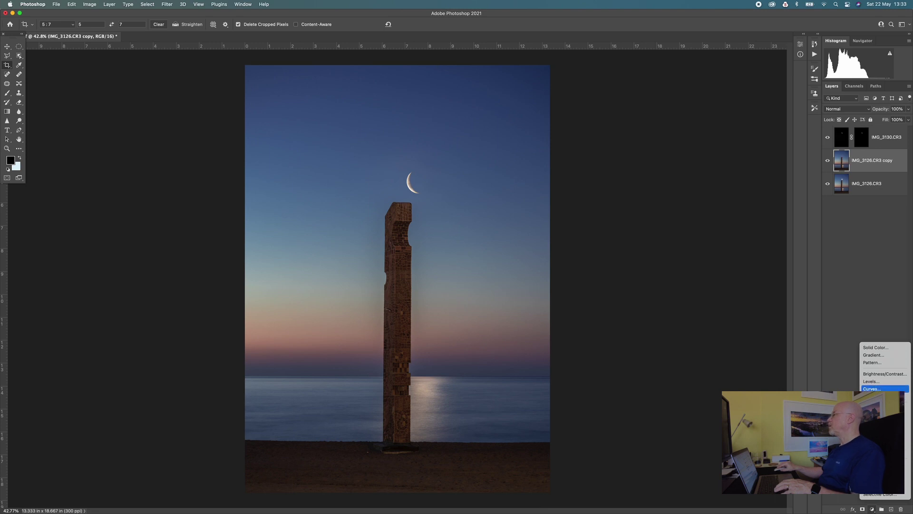
{"action": "left_click", "coordinate": [874, 388]}
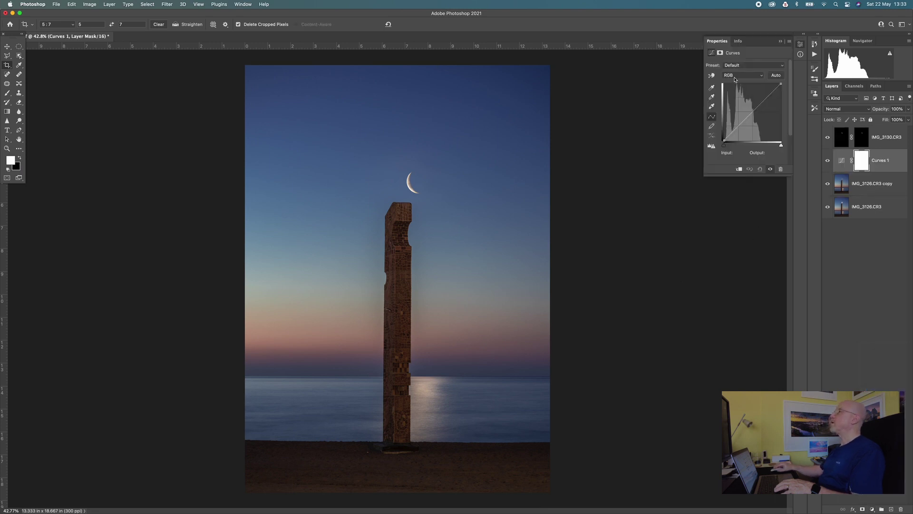
{"action": "left_click", "coordinate": [711, 88]}
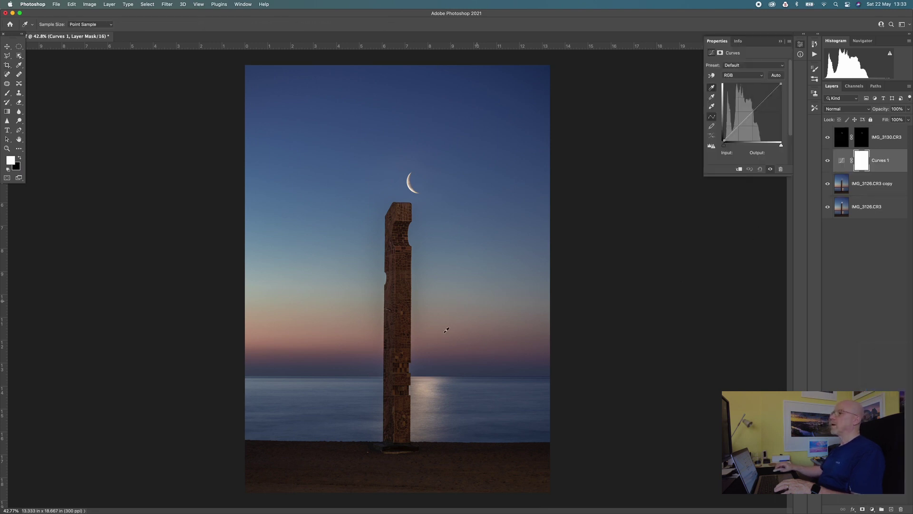
{"action": "left_click", "coordinate": [401, 325]}
- Undo an accidental darkening point, then lift the pillar's shadows slightly (input 21, output 23)
{"action": "left_click_drag", "start_coordinate": [400, 306], "coordinate": [395, 312]}
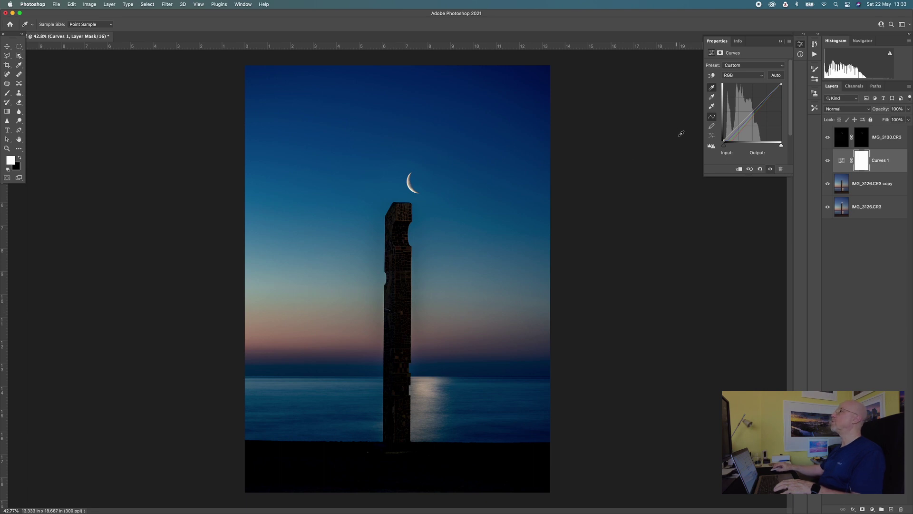
{"action": "key", "text": "super+z"}
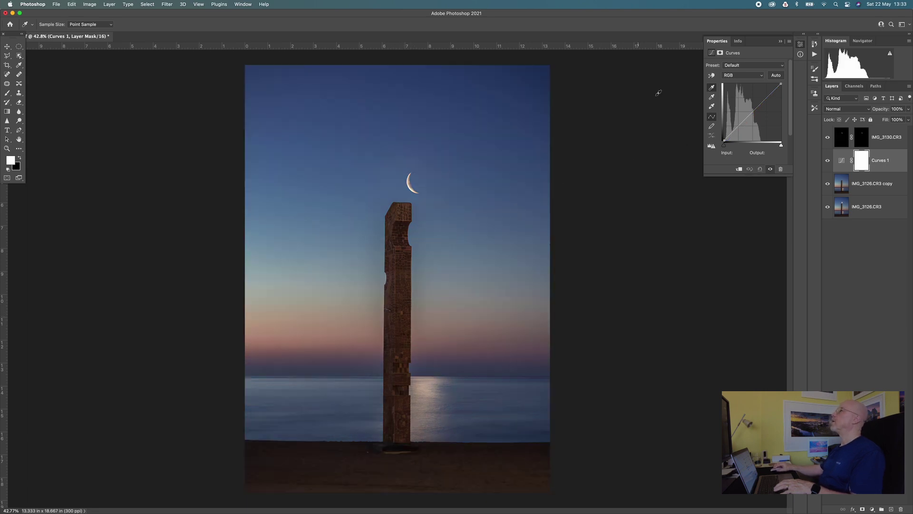
{"action": "key", "text": "c"}
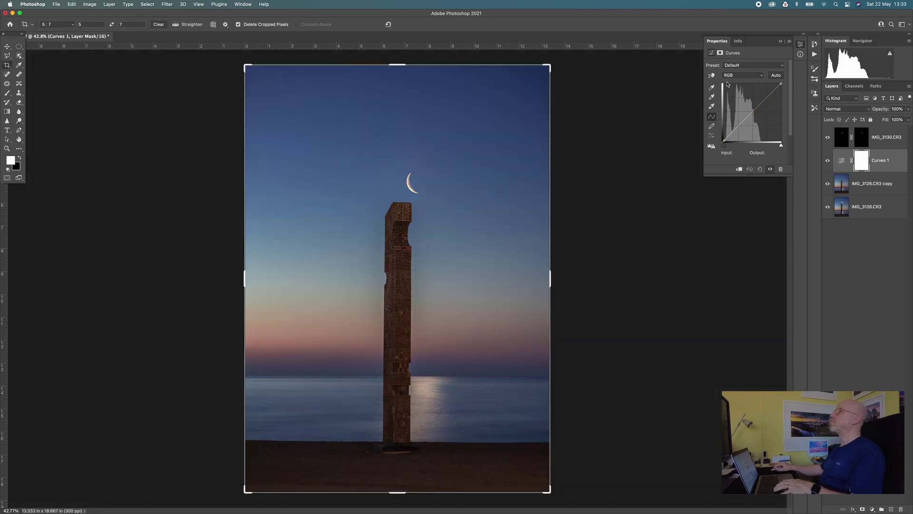
{"action": "left_click", "coordinate": [713, 76]}
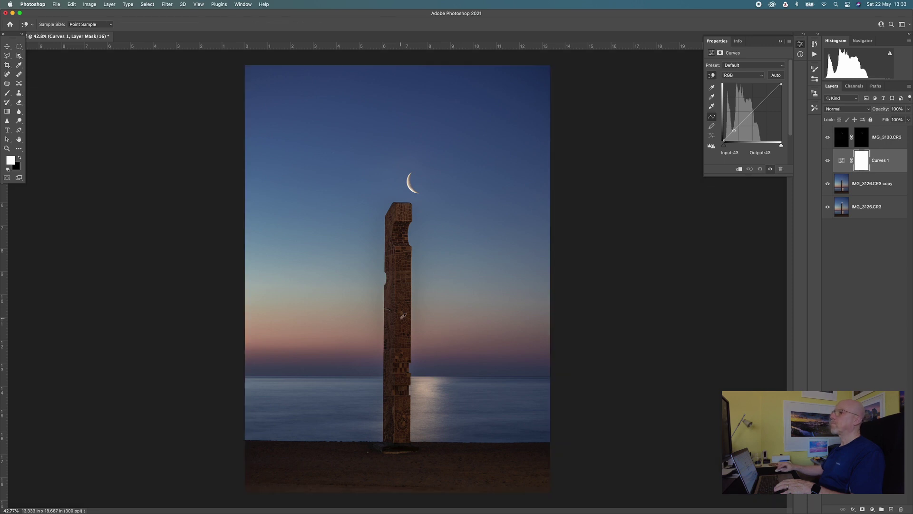
{"action": "left_click_drag", "start_coordinate": [403, 316], "coordinate": [401, 317]}
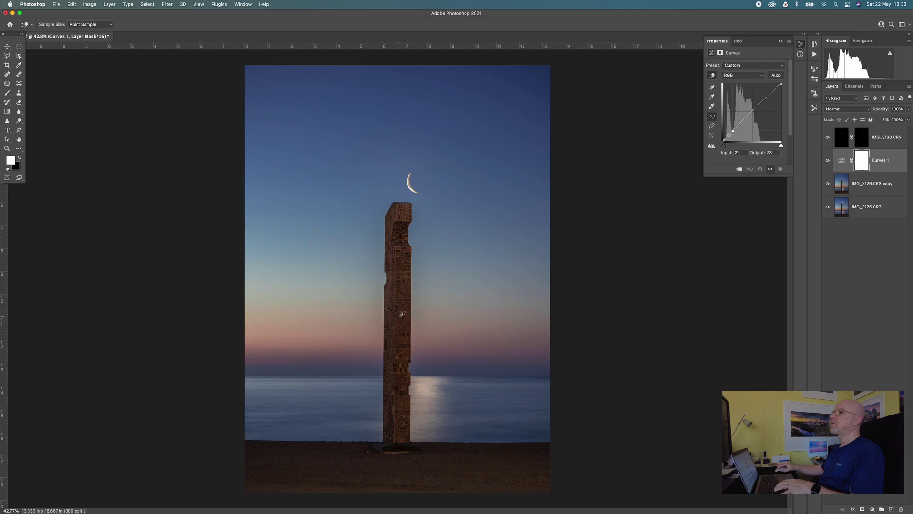